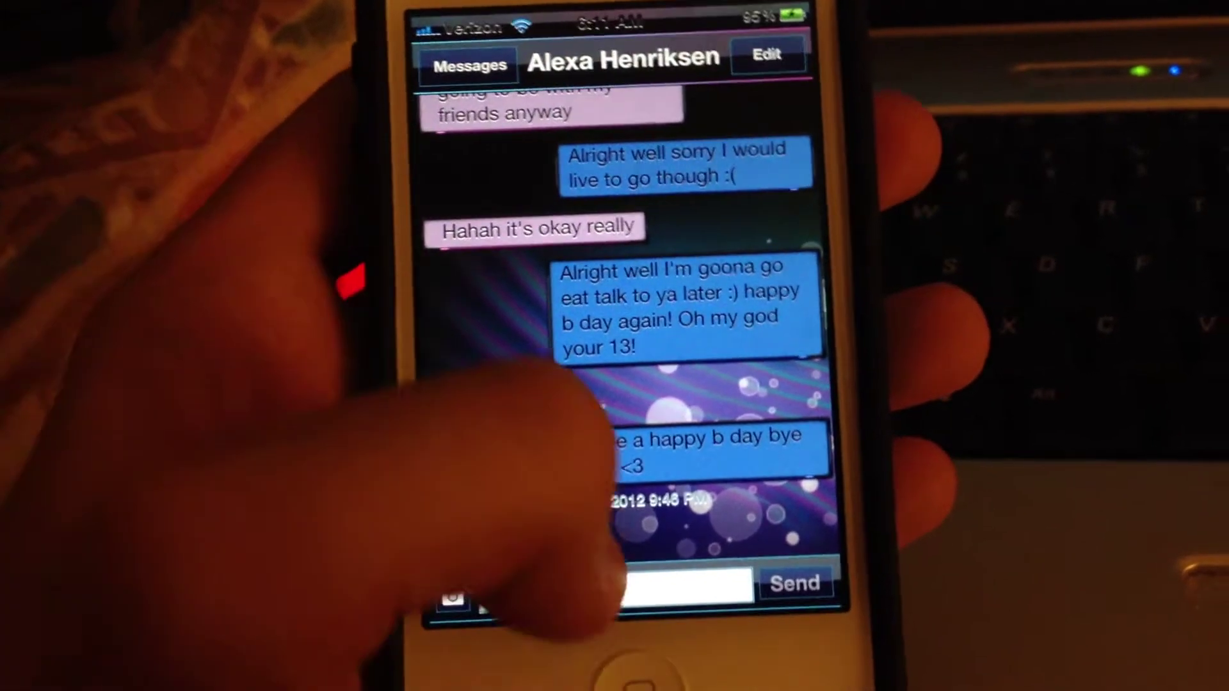
# Show the purple Color Keyboard in the message field, then return to the home screen.
pyautogui.click(619, 601)
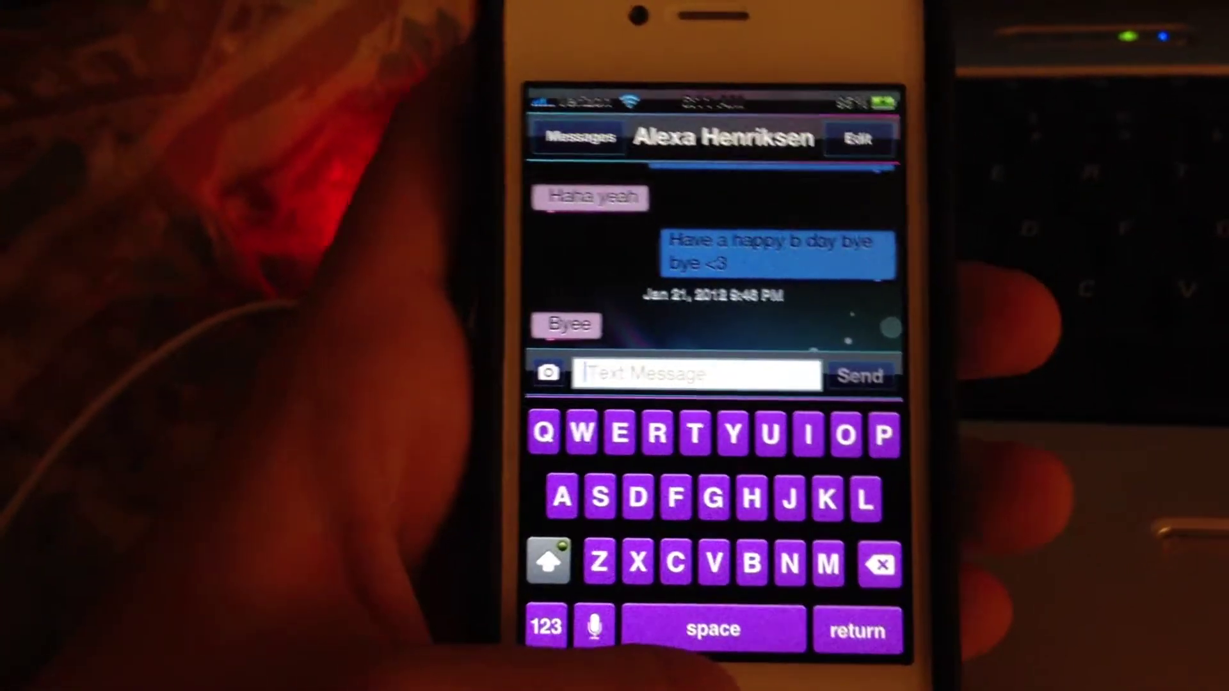
pyautogui.press('super')
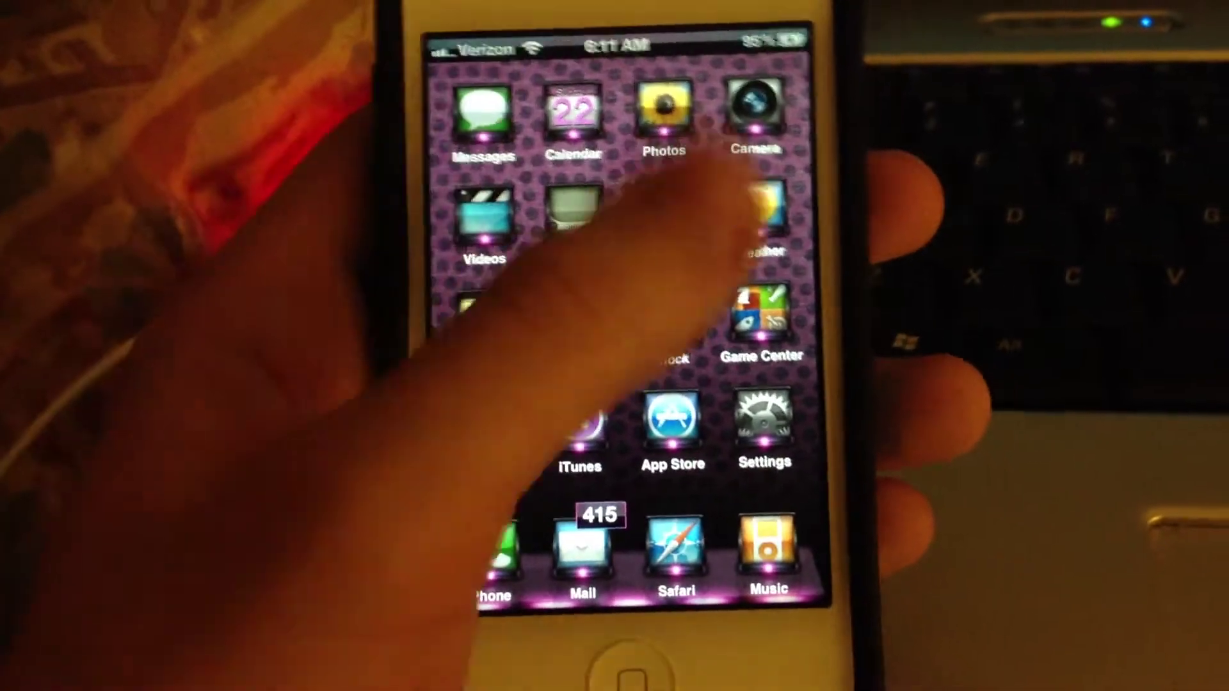
# Swipe to the second home screen page and back to the first.
pyautogui.moveTo(741, 234); pyautogui.dragTo(500, 178)
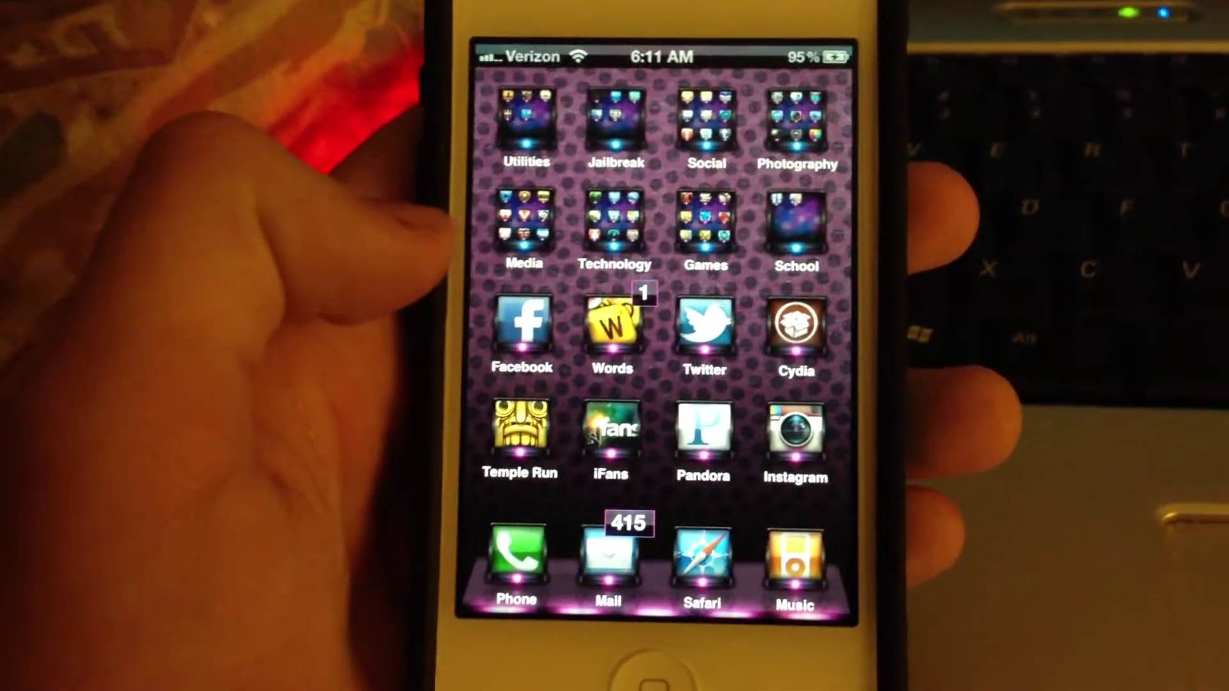
pyautogui.moveTo(489, 288)
pyautogui.mouseDown()
pyautogui.moveTo(711, 360)
pyautogui.moveTo(535, 234)
pyautogui.moveTo(809, 260)
pyautogui.mouseUp()
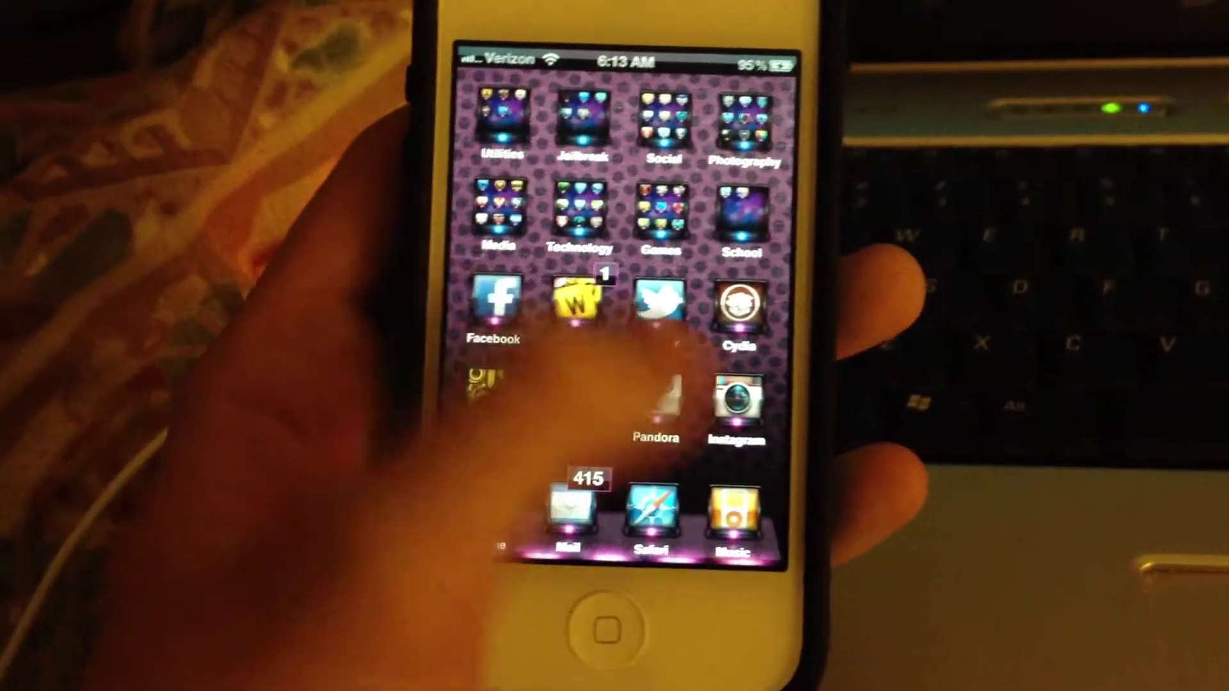
pyautogui.moveTo(538, 327); pyautogui.dragTo(758, 345)
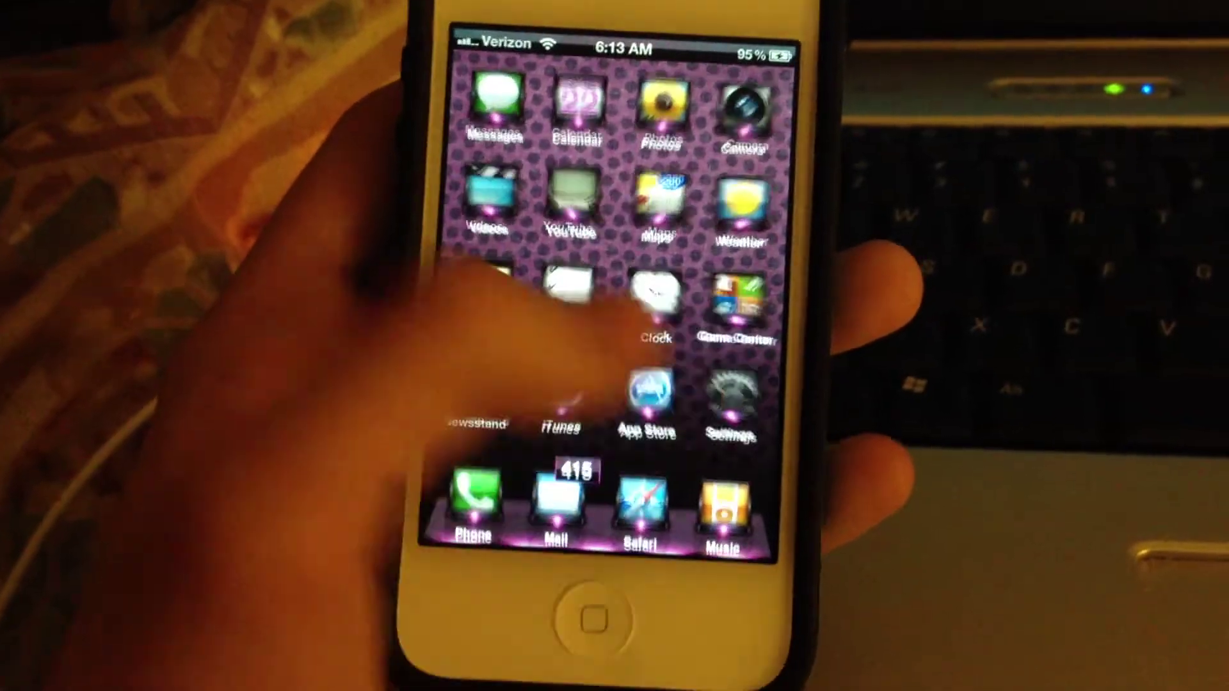
pyautogui.click(499, 384)
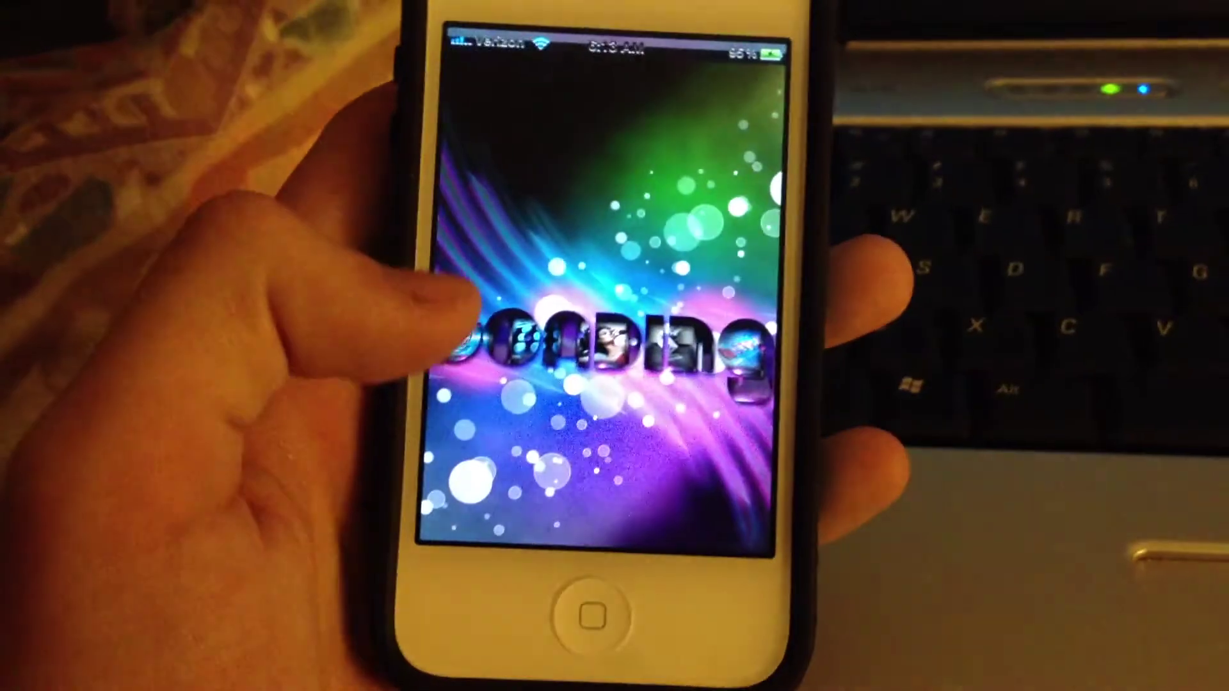
pyautogui.scroll(-5, 615, 317)
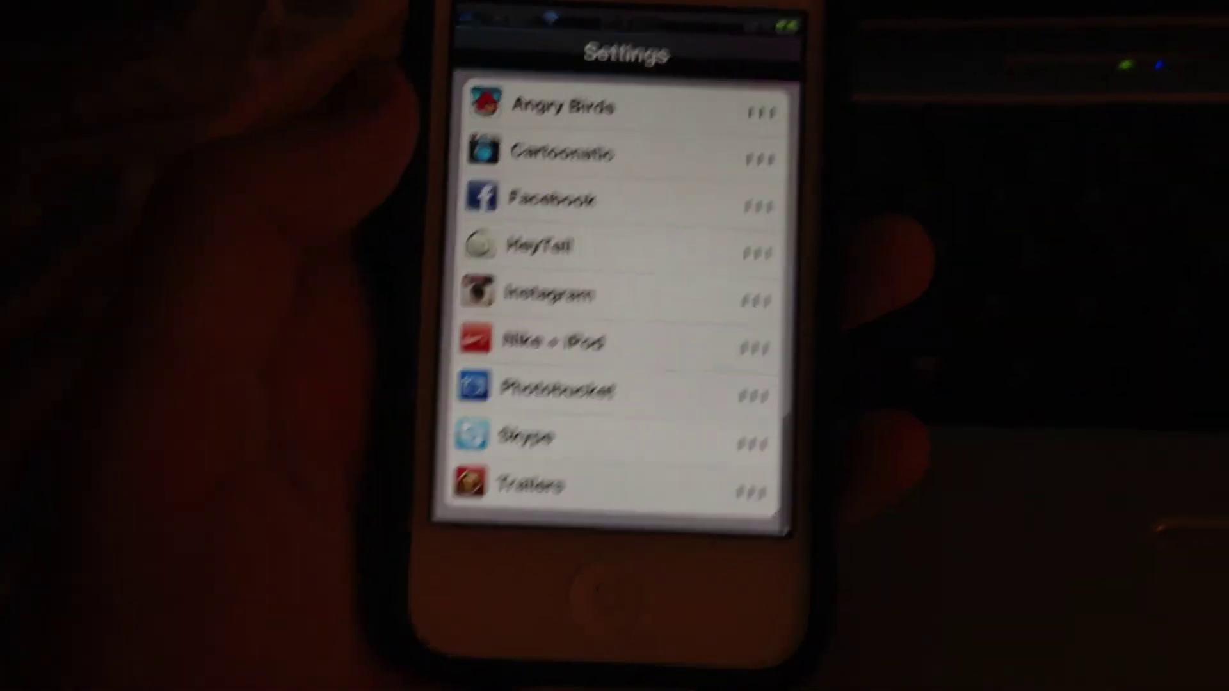
pyautogui.scroll(2, 672, 307)
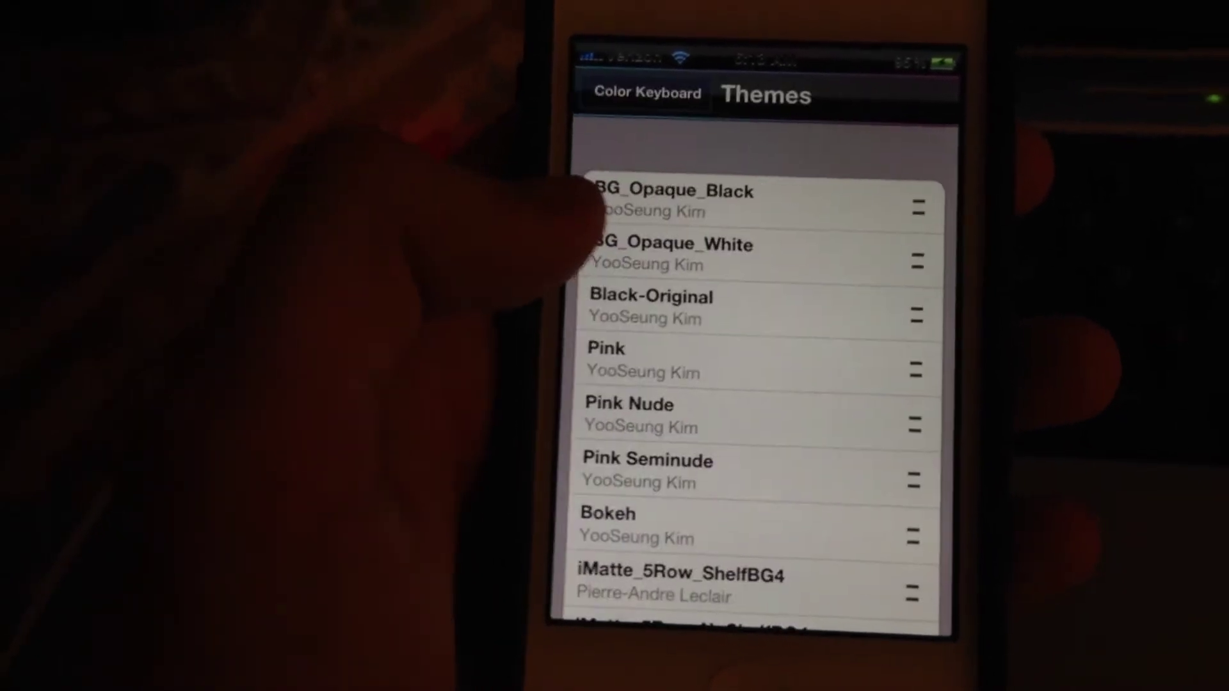
pyautogui.scroll(-5, 662, 288)
pyautogui.scroll(3, 788, 364)
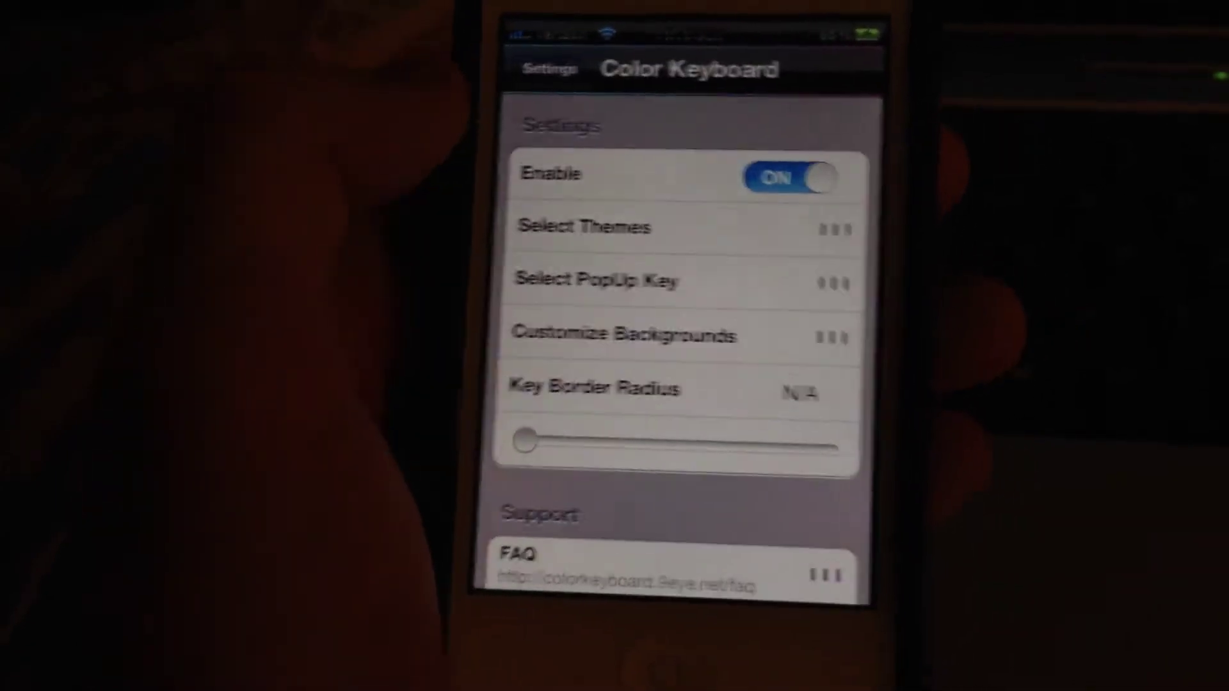
pyautogui.click(549, 70)
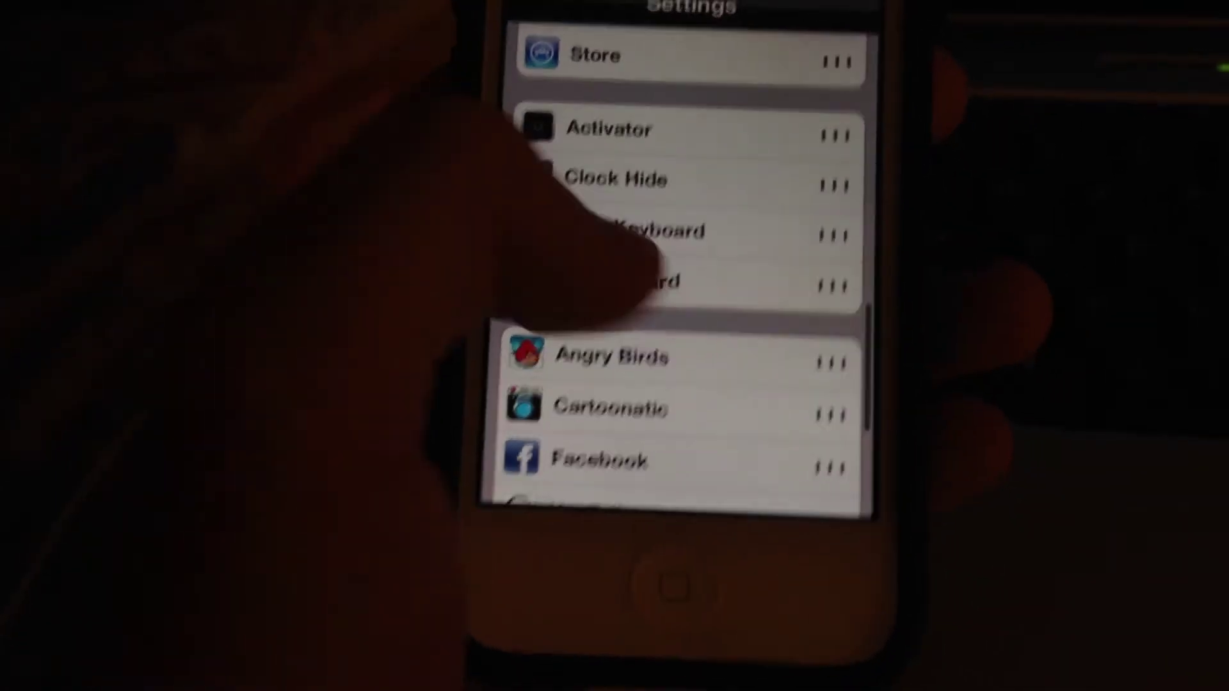
pyautogui.scroll(-5, 686, 288)
pyautogui.scroll(10, 686, 288)
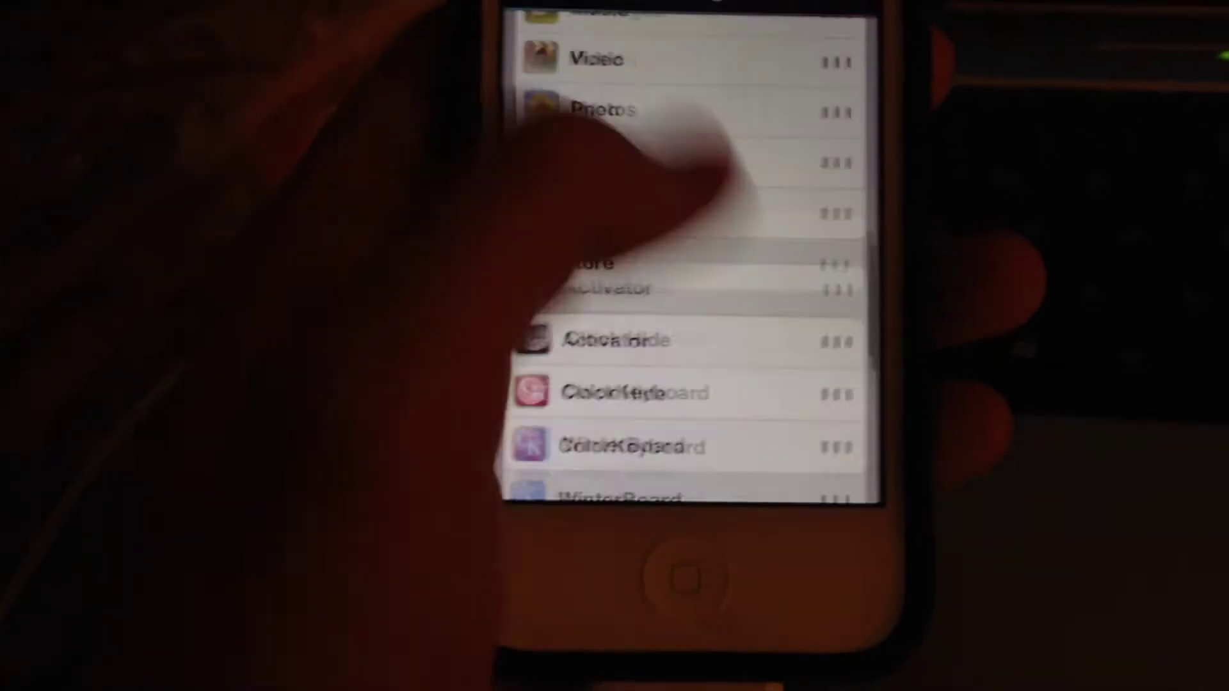
pyautogui.click(739, 614)
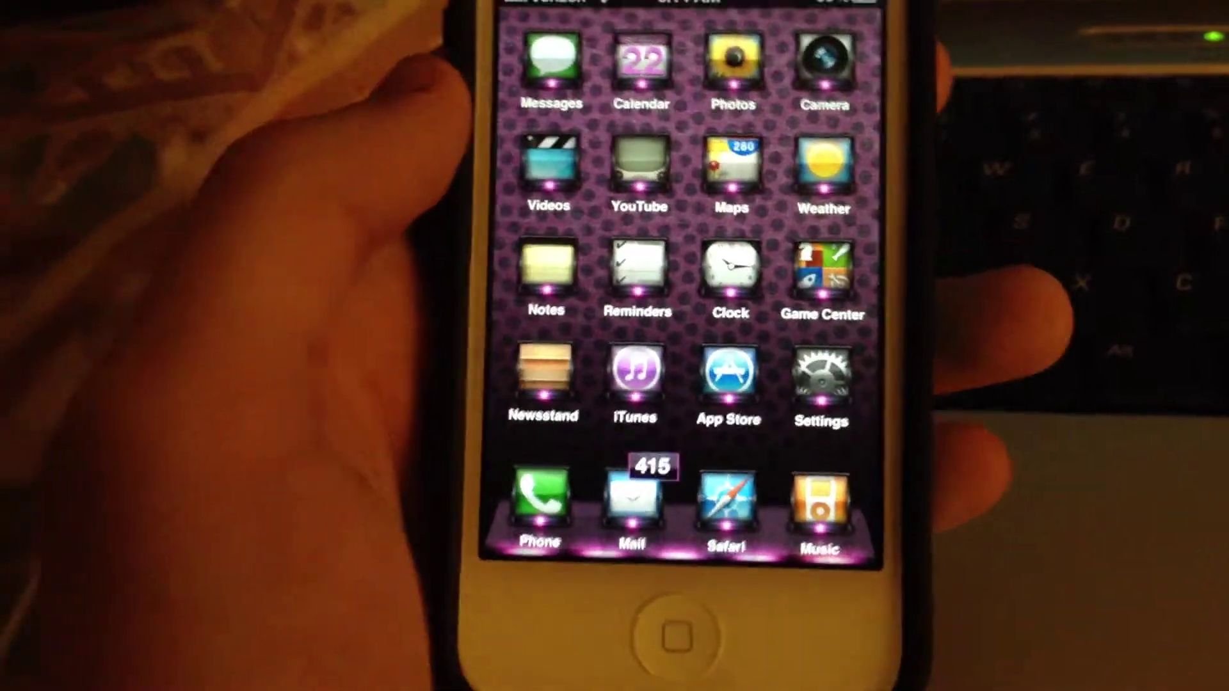